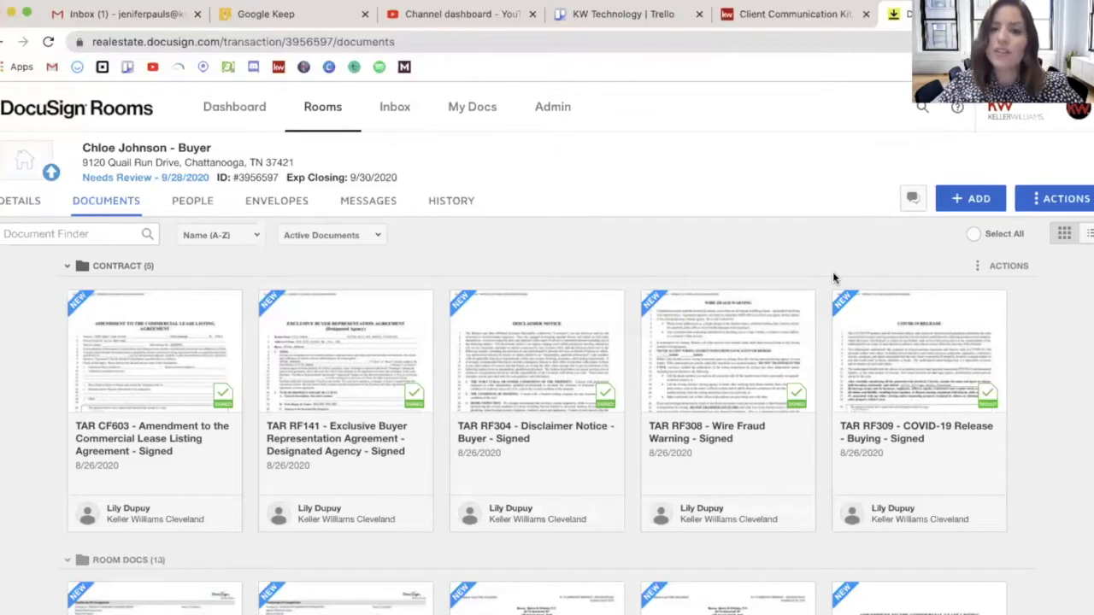
Upload the Purchase & Sale and Bound Counter PDF from the computer to the room's documents.
{"action": "left_click", "coordinate": [969, 205]}
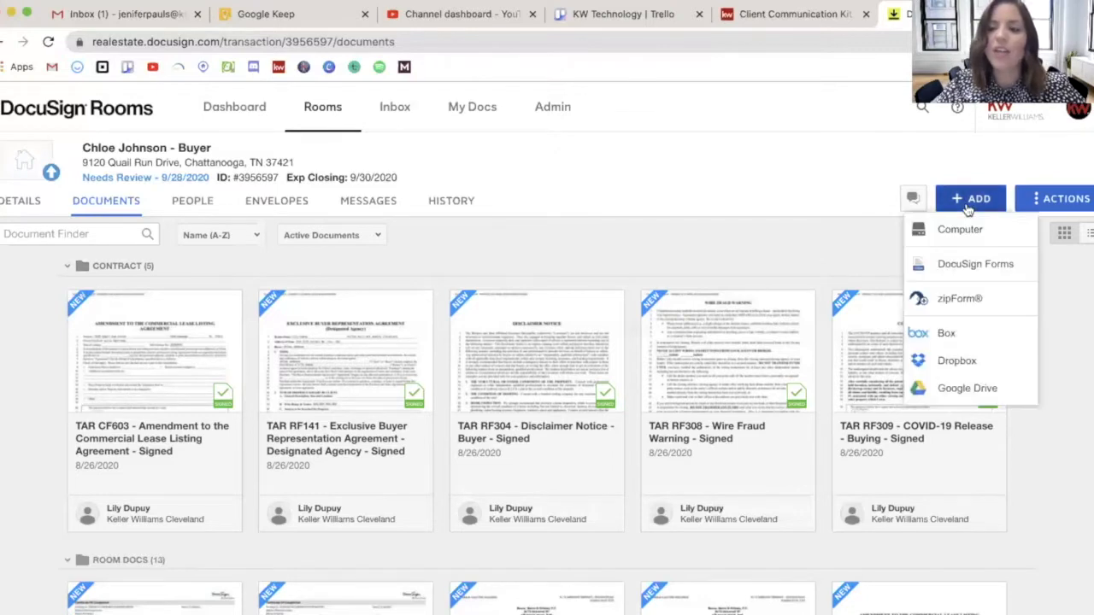
{"action": "left_click", "coordinate": [1001, 233]}
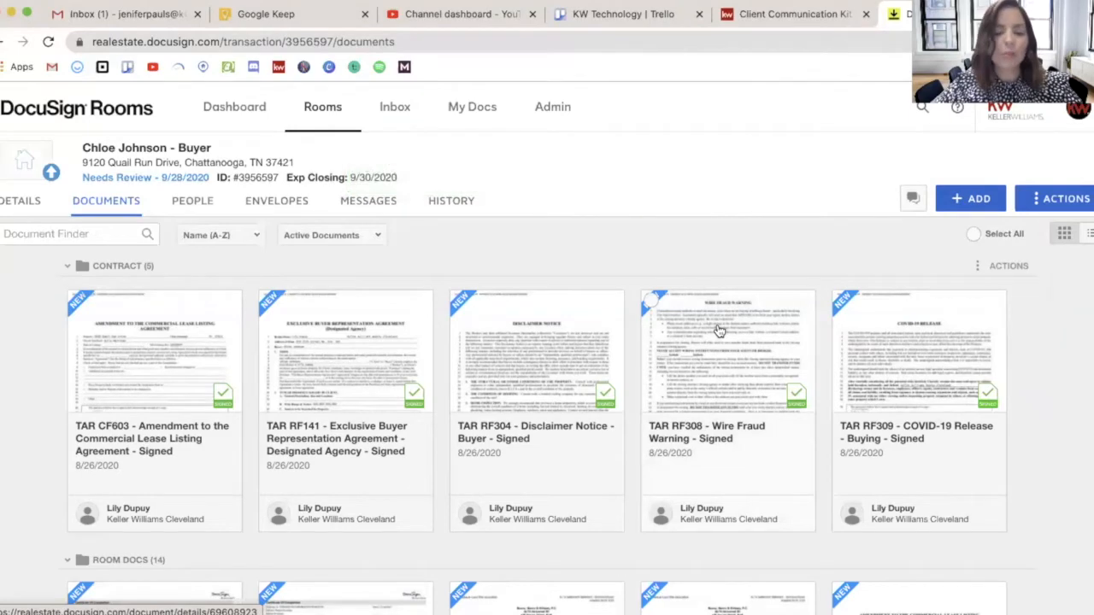
Open the uploaded Purchase & Sale and Bound Counter document from Room Docs and start splitting it.
{"action": "scroll", "coordinate": [720, 331], "scroll_direction": "down", "scroll_amount": 3}
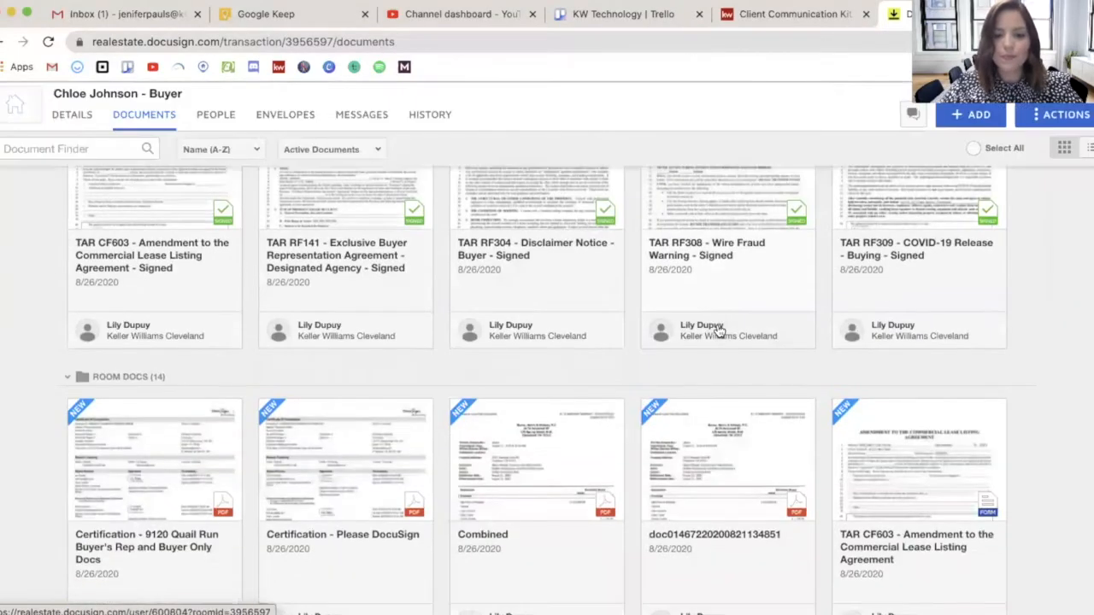
{"action": "scroll", "coordinate": [720, 331], "scroll_direction": "down", "scroll_amount": 10}
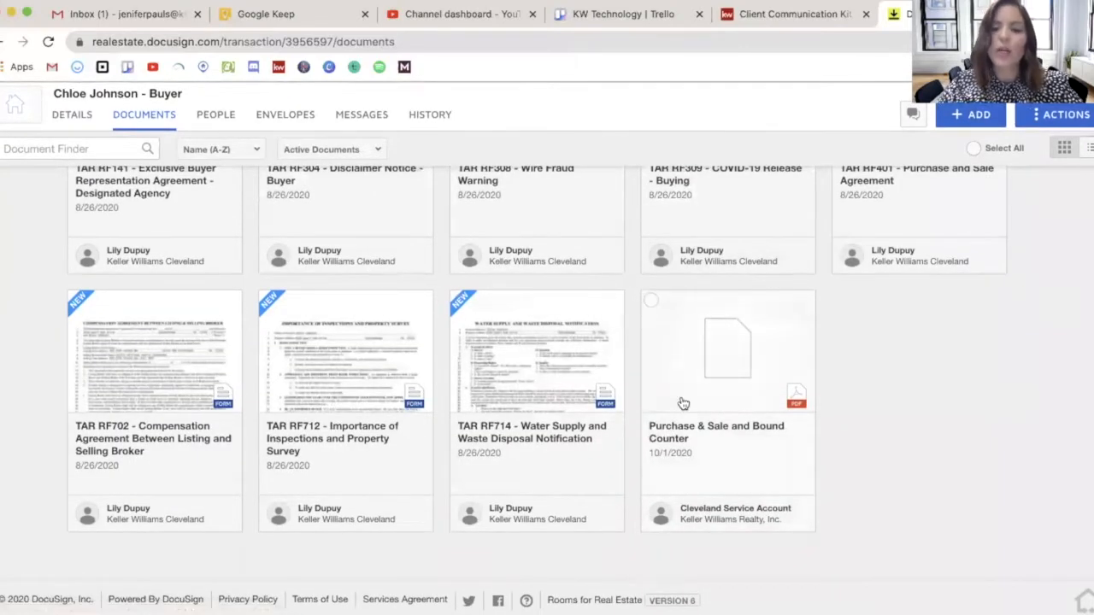
{"action": "left_click", "coordinate": [709, 394]}
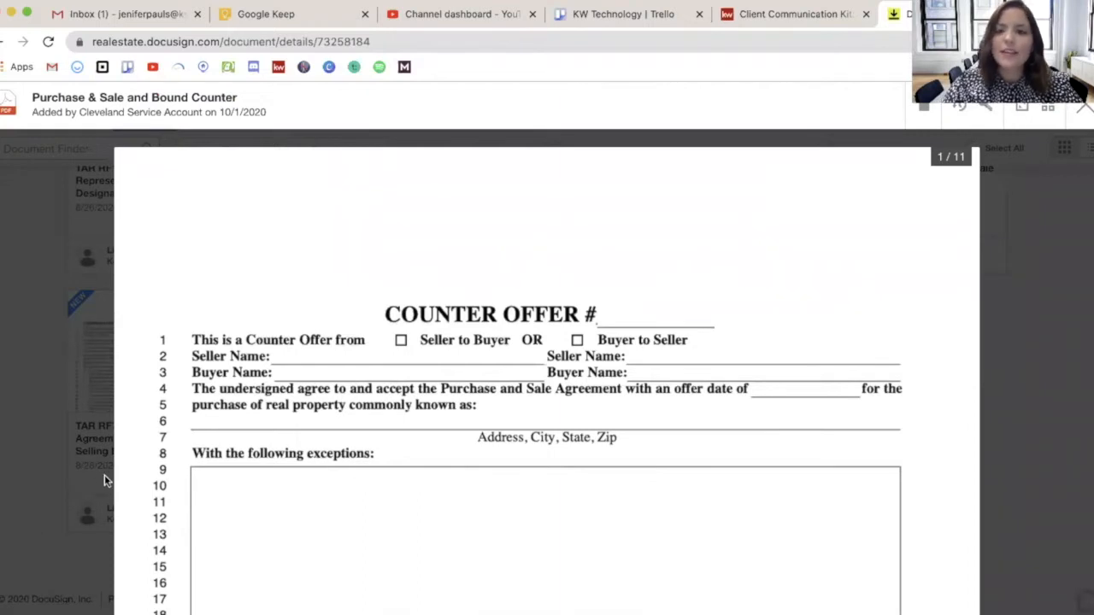
{"action": "left_click", "coordinate": [925, 111]}
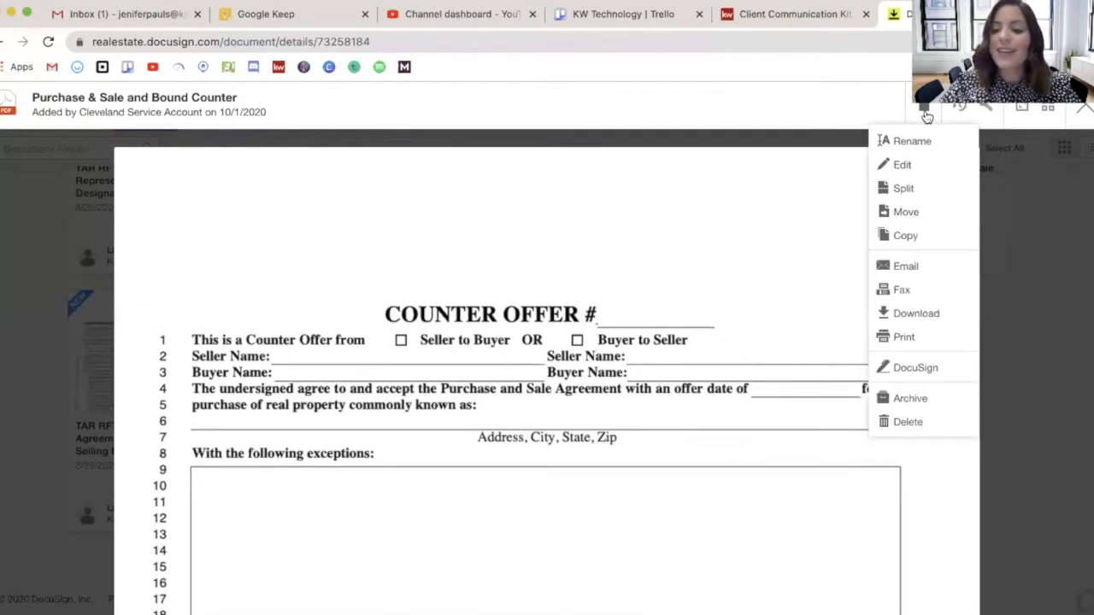
{"action": "left_click", "coordinate": [923, 189]}
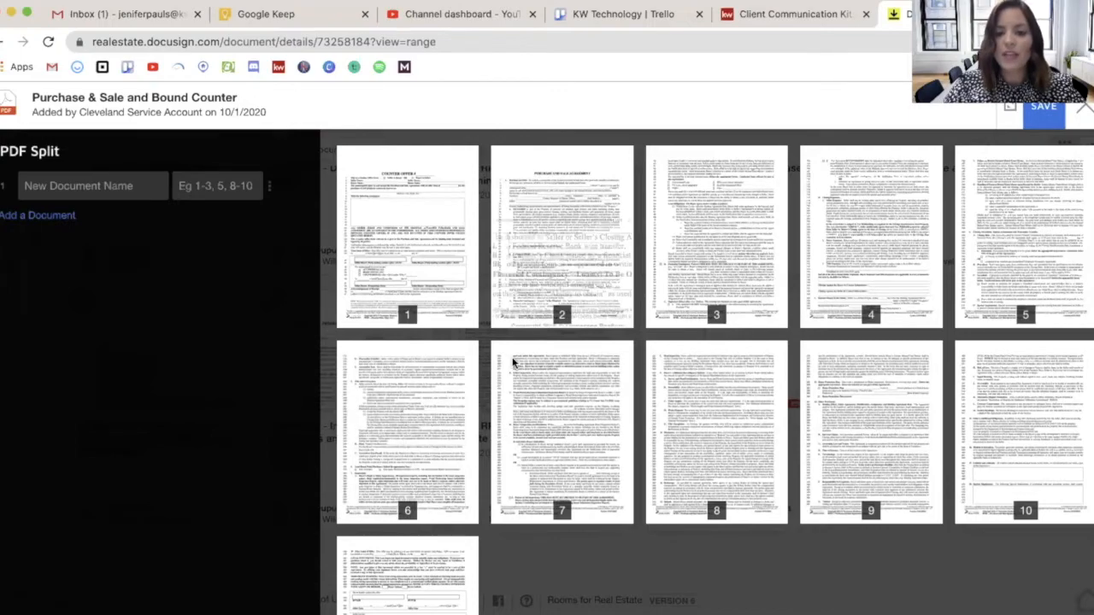
{"action": "scroll", "coordinate": [518, 325], "scroll_direction": "down", "scroll_amount": 3}
{"action": "scroll", "coordinate": [513, 364], "scroll_direction": "up", "scroll_amount": 3}
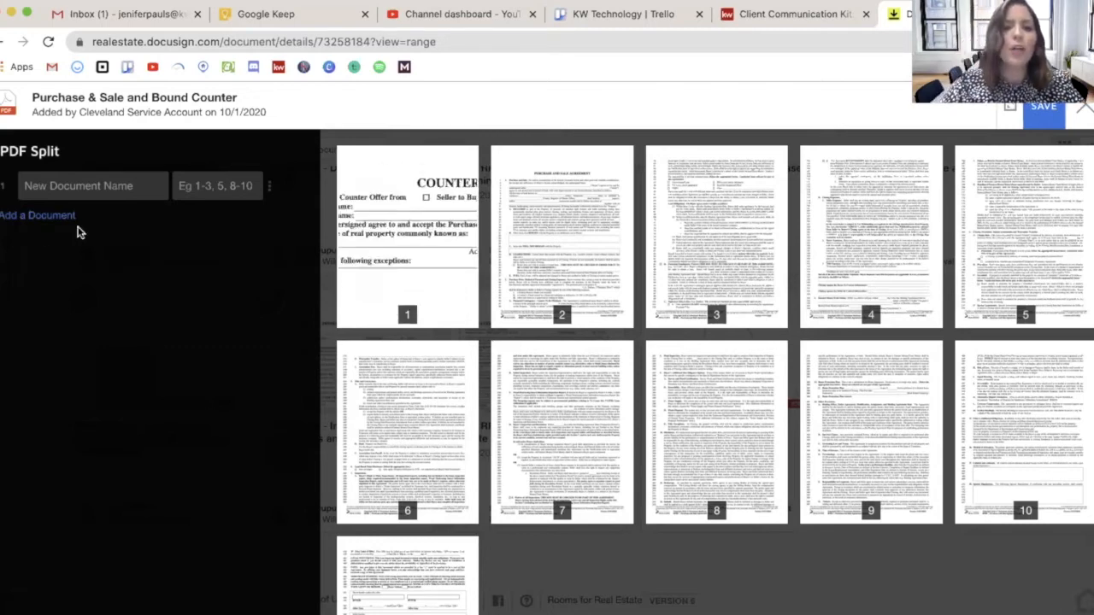
Name the first split document Counter Offer 1 and assign page 1 to it.
{"action": "left_click", "coordinate": [141, 183]}
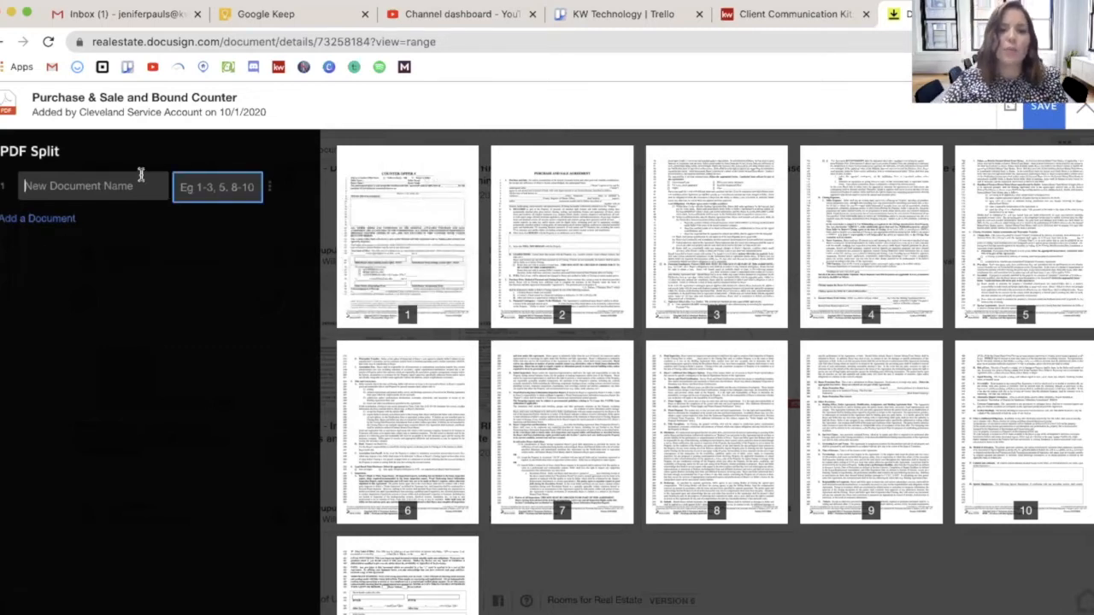
{"action": "type", "text": "Counter Offer 1"}
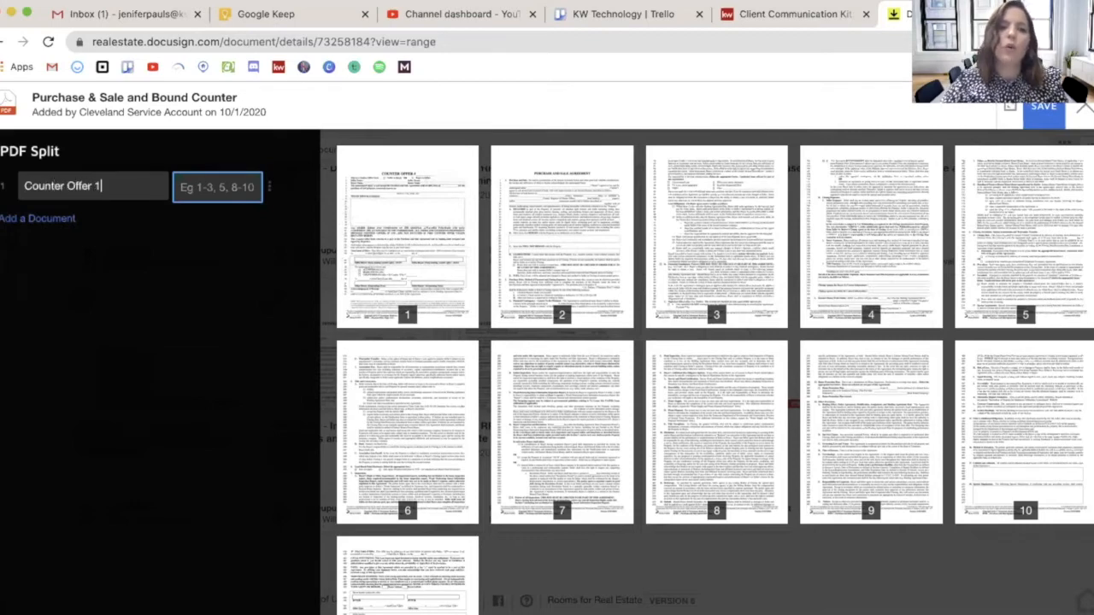
{"action": "left_click", "coordinate": [214, 183]}
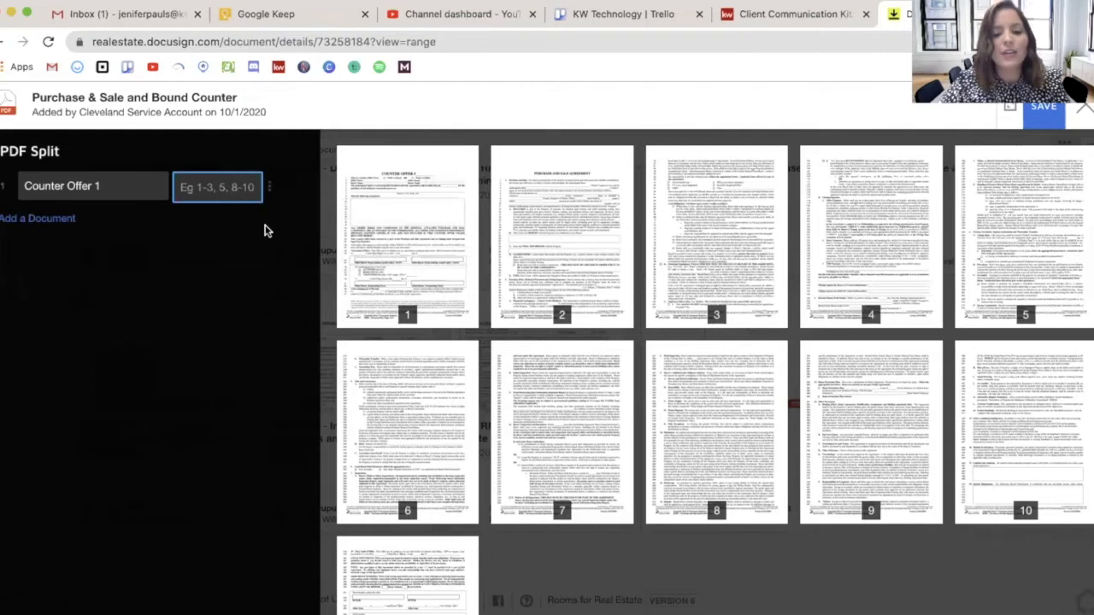
{"action": "type", "text": "1"}
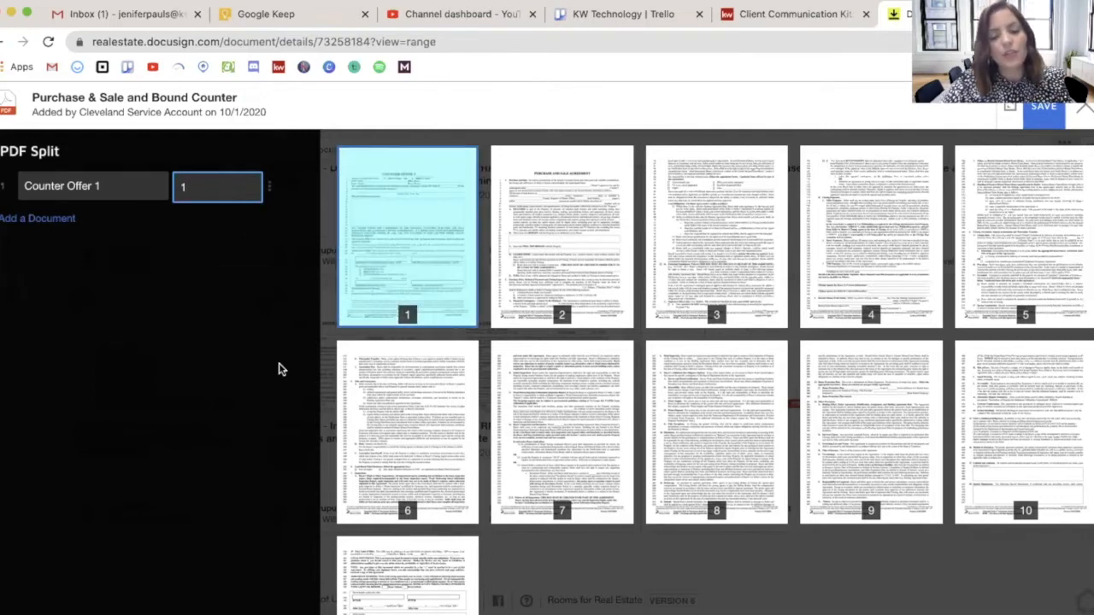
{"action": "key", "text": "BackSpace"}
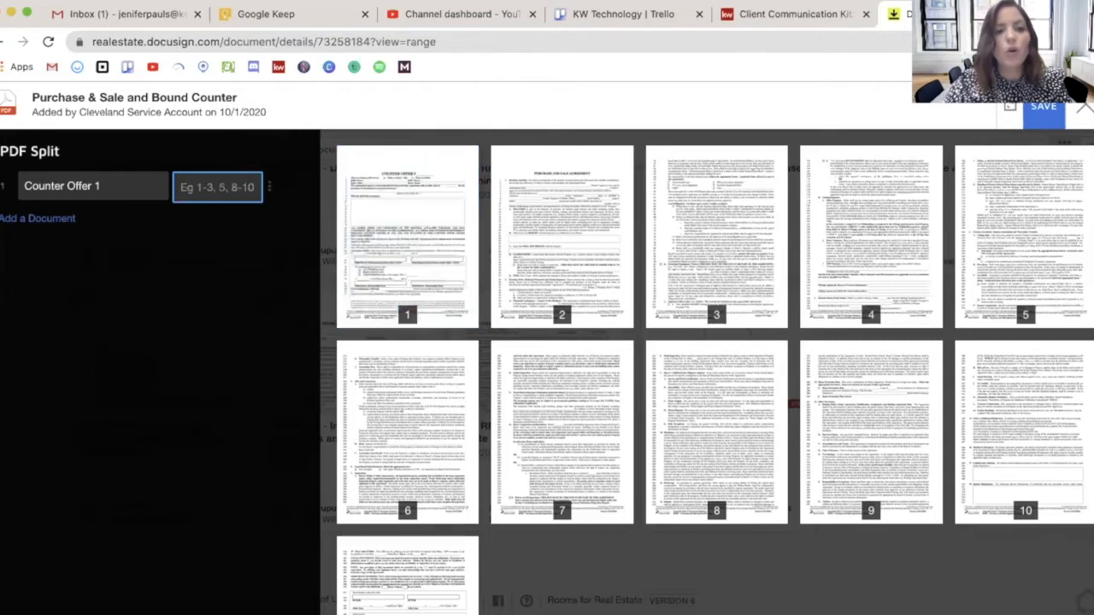
{"action": "type", "text": "1"}
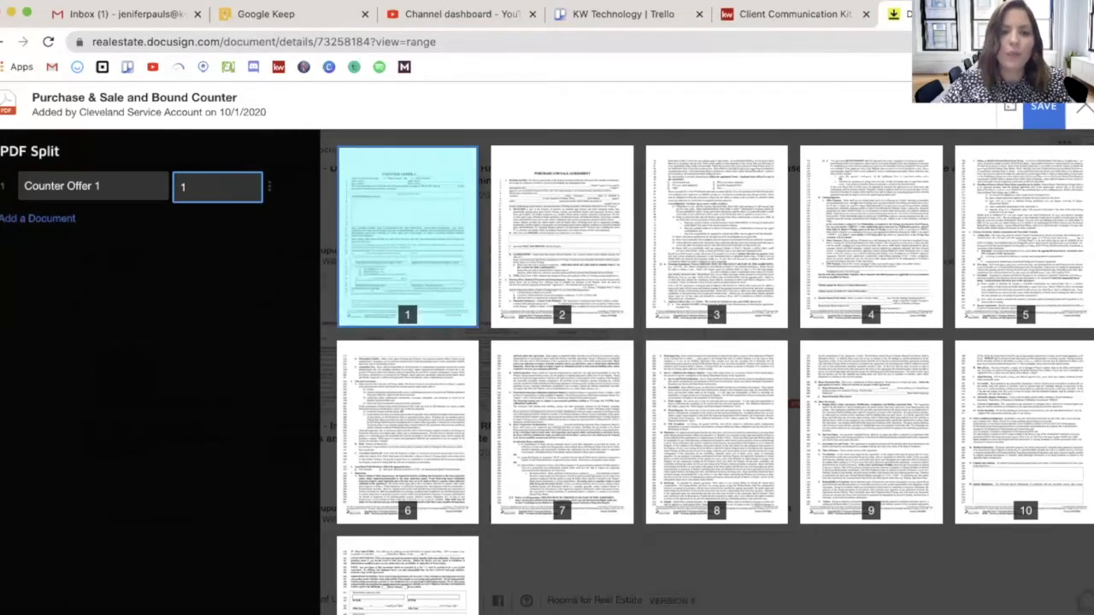
Add a second split document named PASA with the page range 2-11.
{"action": "left_click", "coordinate": [56, 222]}
{"action": "type", "text": "PASA"}
{"action": "left_click", "coordinate": [202, 238]}
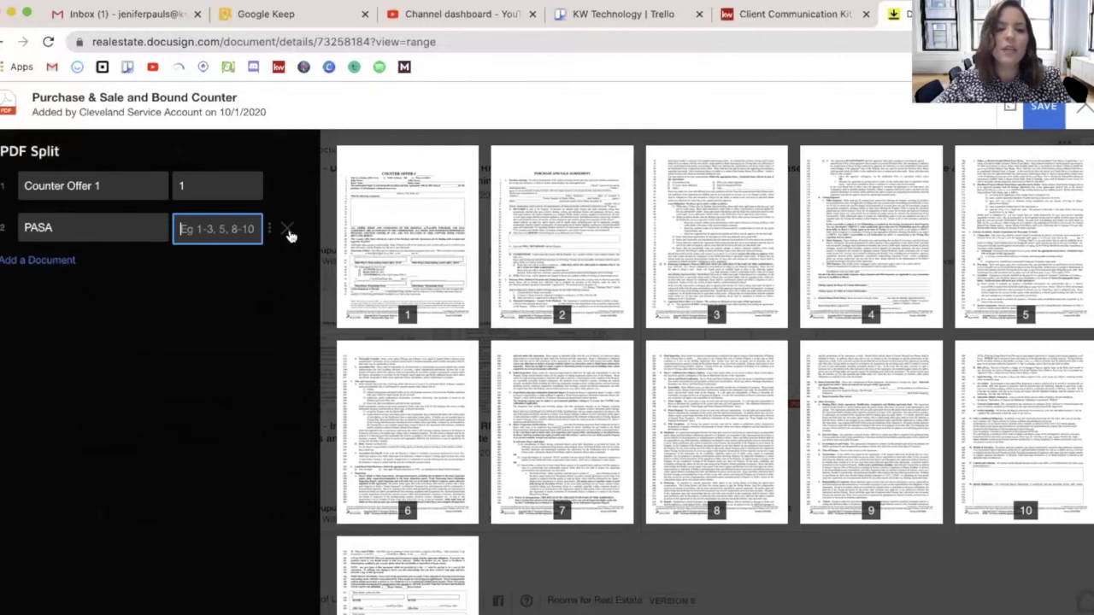
{"action": "type", "text": "2-"}
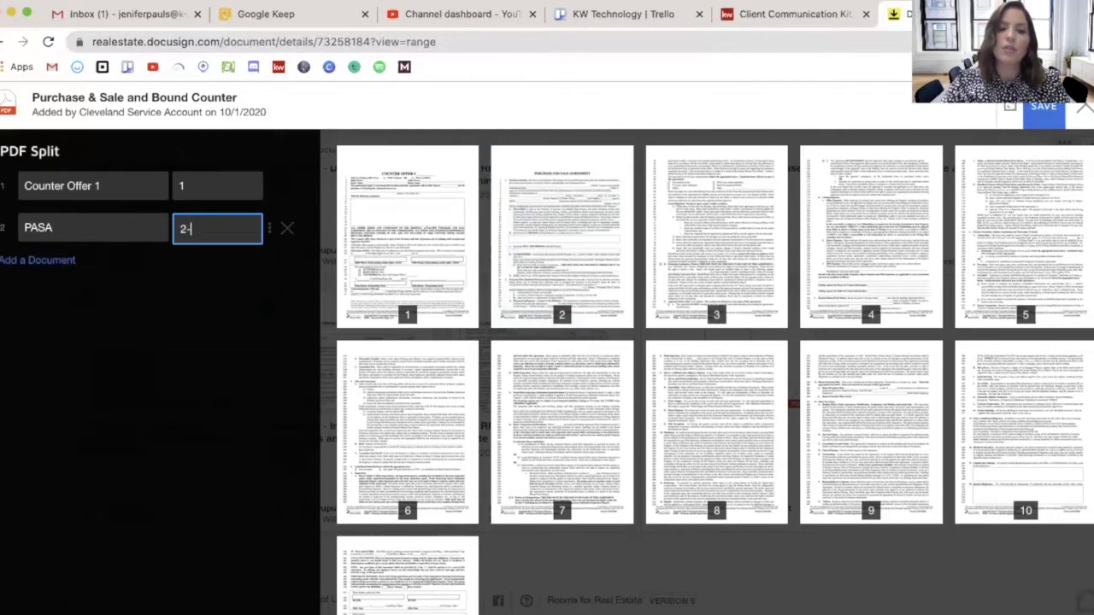
{"action": "type", "text": "11"}
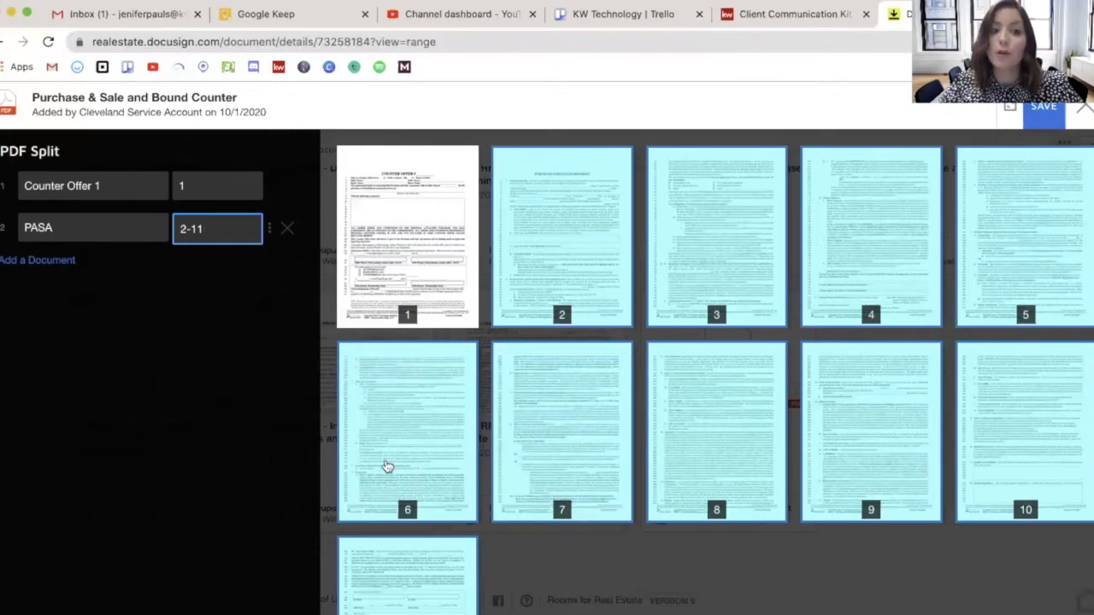
Replace the PASA page range with 2-3 and extend it to 2-5.
{"action": "left_click_drag", "start_coordinate": [230, 229], "coordinate": [105, 228]}
{"action": "key", "text": "BackSpace"}
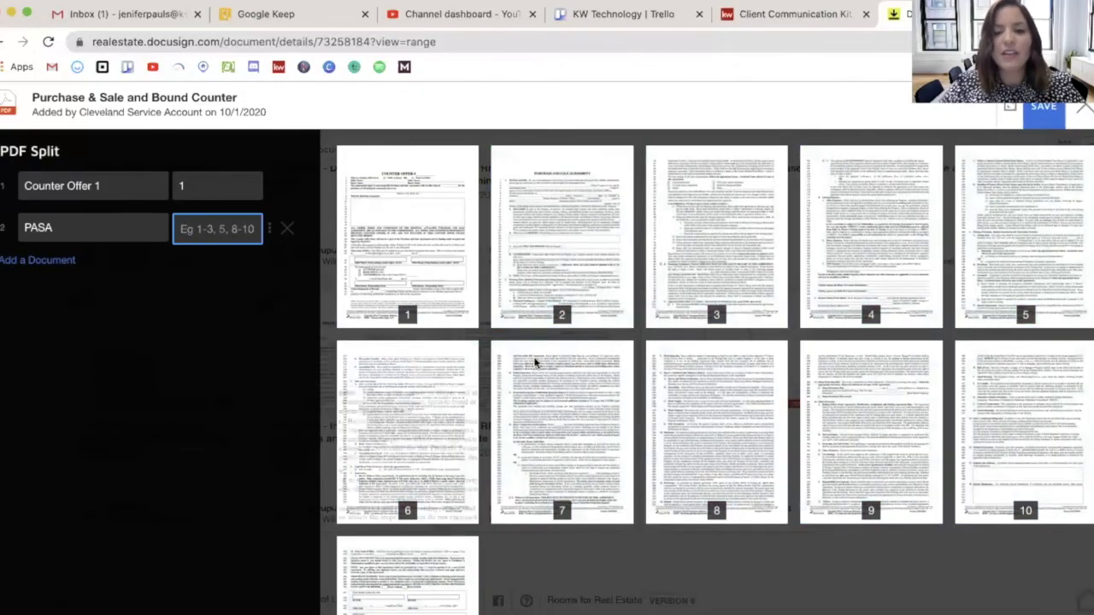
{"action": "type", "text": "2-3"}
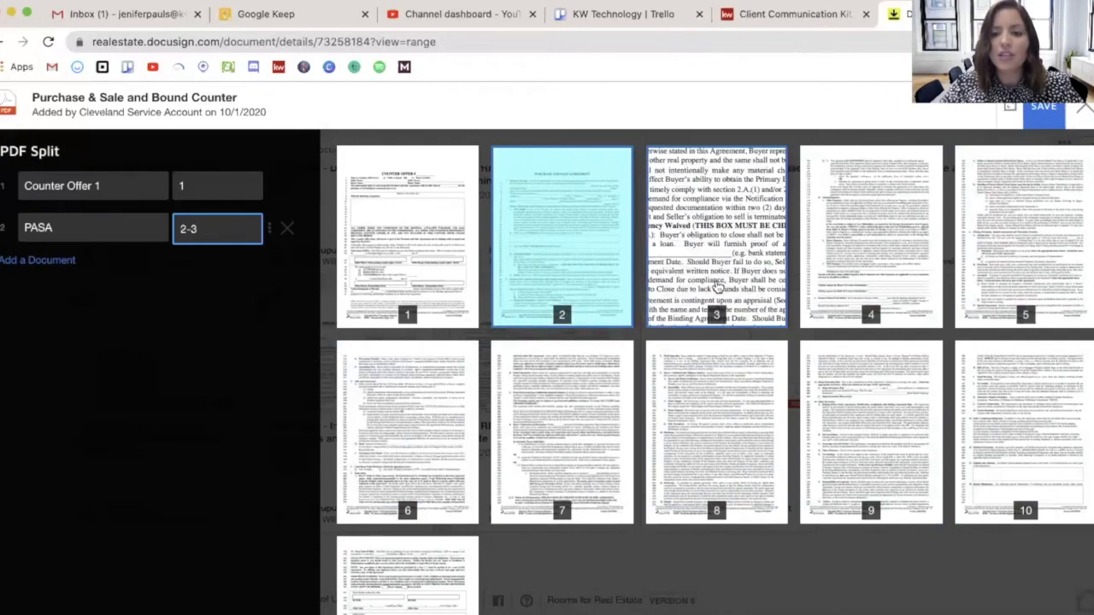
{"action": "key", "text": "BackSpace"}
{"action": "type", "text": "4"}
{"action": "key", "text": "BackSpace"}
{"action": "type", "text": "5"}
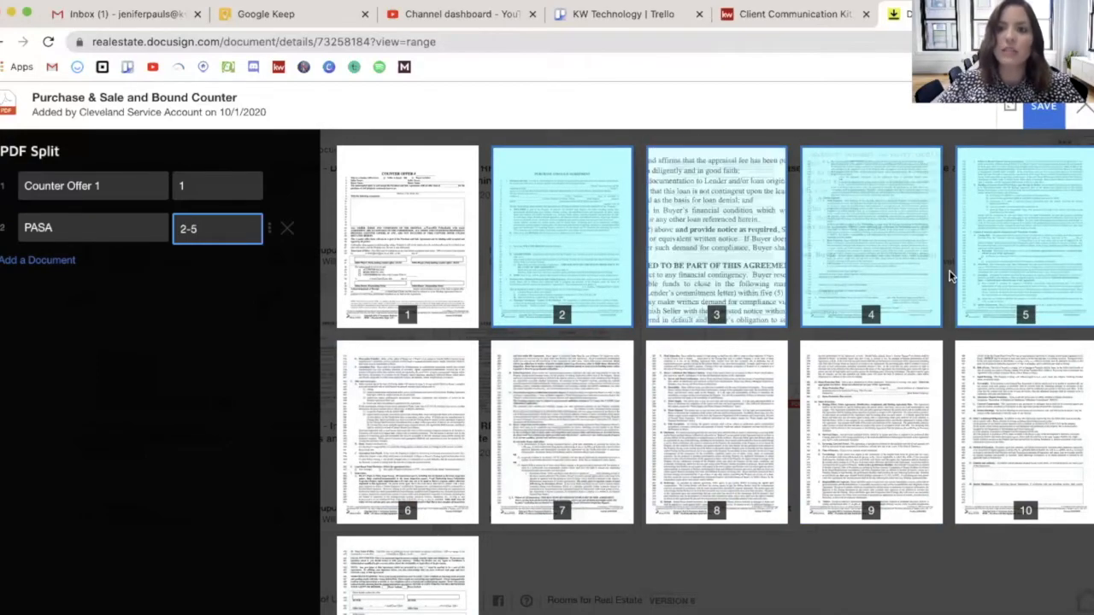
Deselect pages 5, 4, 3 and 2 from PASA using their page thumbnails.
{"action": "left_click", "coordinate": [998, 257]}
{"action": "left_click", "coordinate": [873, 256]}
{"action": "left_click", "coordinate": [707, 267]}
{"action": "left_click", "coordinate": [574, 254]}
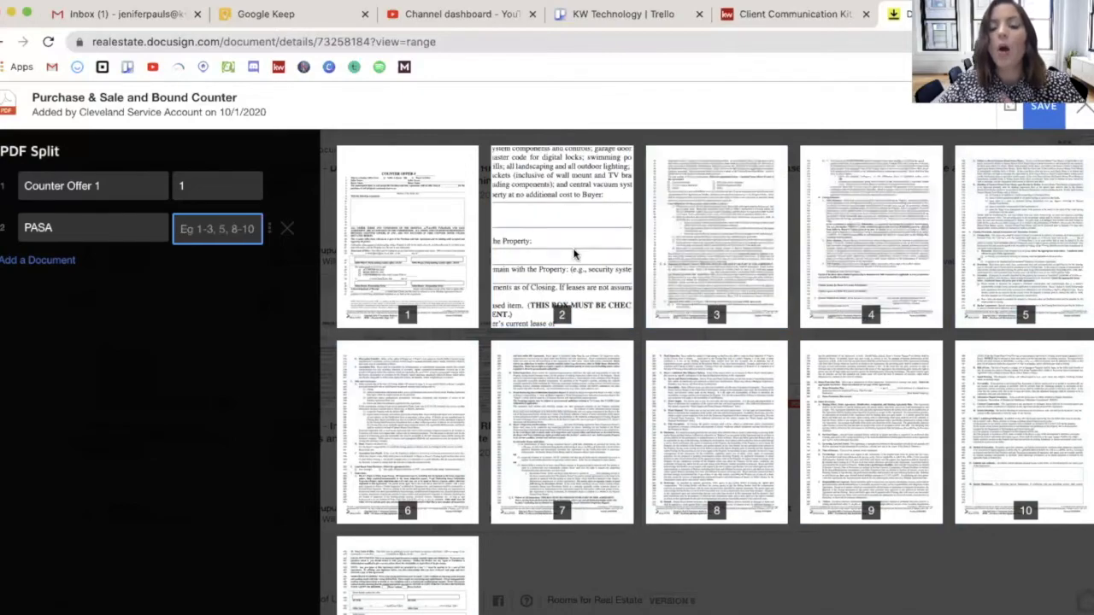
Assign all remaining pages to the PASA document and save the split.
{"action": "left_click", "coordinate": [270, 232]}
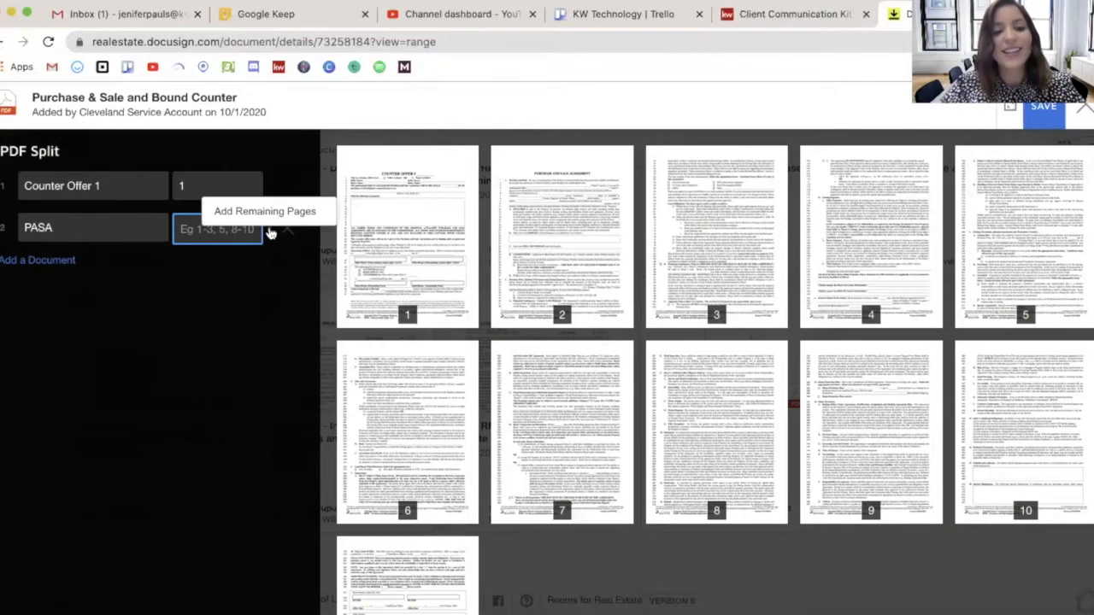
{"action": "left_click", "coordinate": [268, 217]}
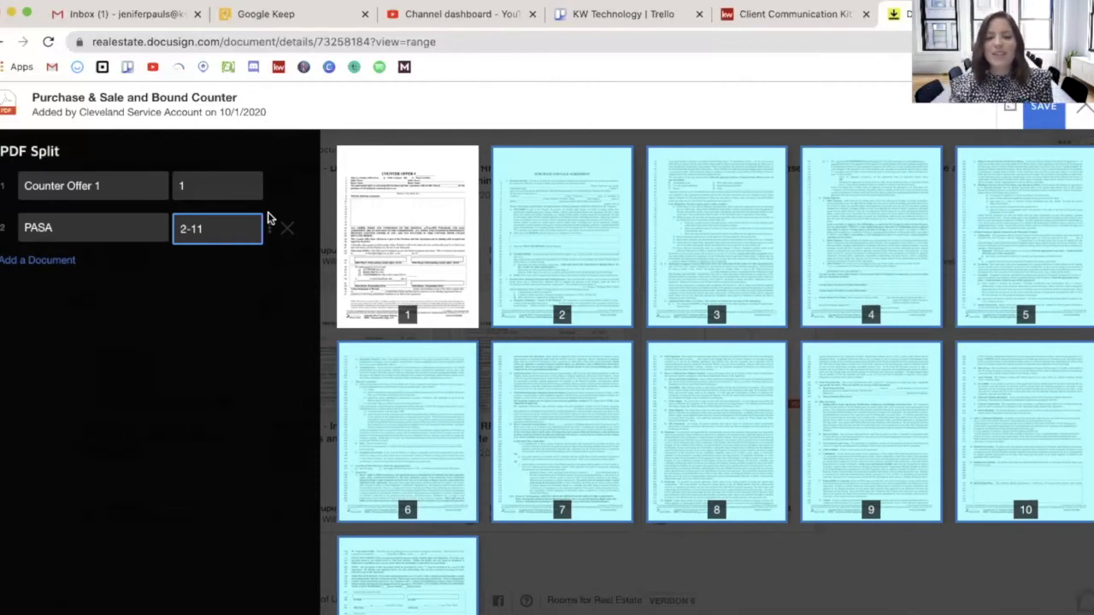
{"action": "left_click", "coordinate": [1055, 122]}
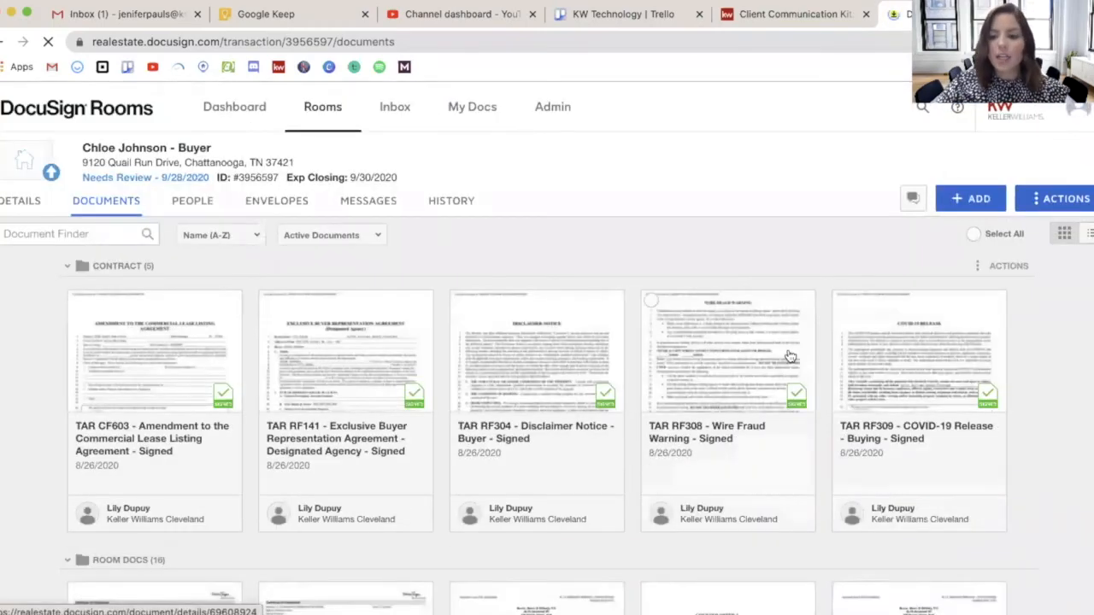
Permanently delete the original combined Purchase & Sale and Bound Counter document from Room Docs.
{"action": "scroll", "coordinate": [794, 346], "scroll_direction": "down", "scroll_amount": 6}
{"action": "scroll", "coordinate": [791, 356], "scroll_direction": "down", "scroll_amount": 6}
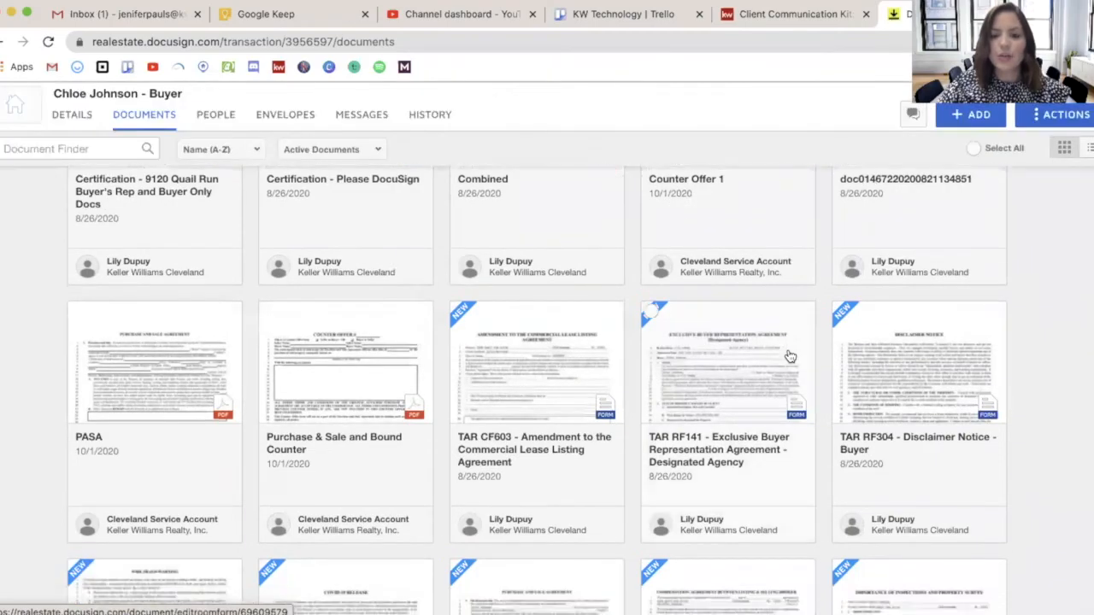
{"action": "scroll", "coordinate": [791, 357], "scroll_direction": "up", "scroll_amount": 5}
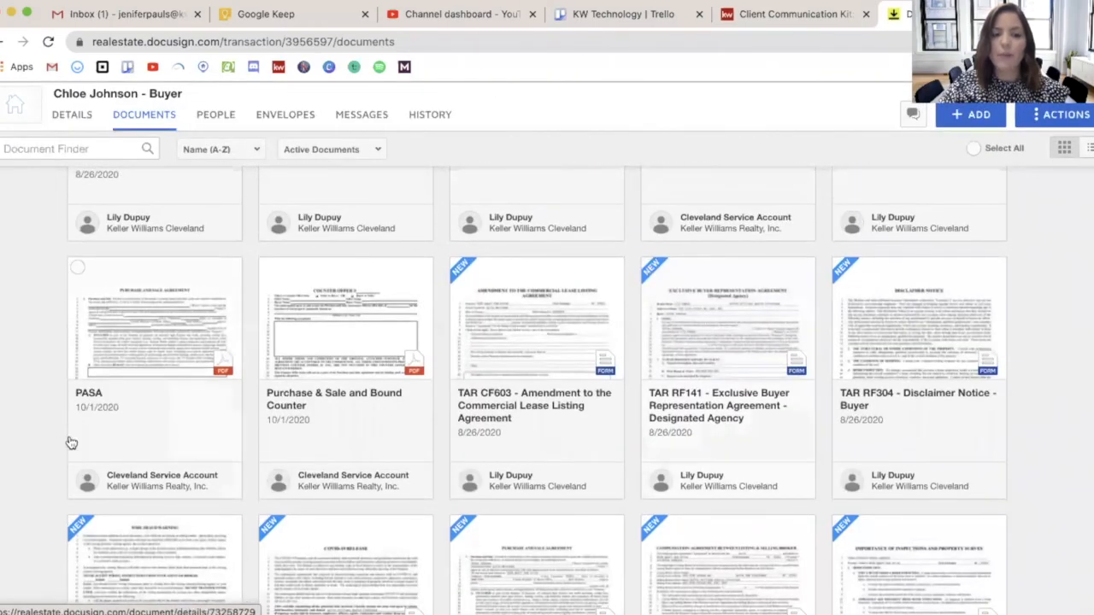
{"action": "scroll", "coordinate": [118, 360], "scroll_direction": "up", "scroll_amount": 2}
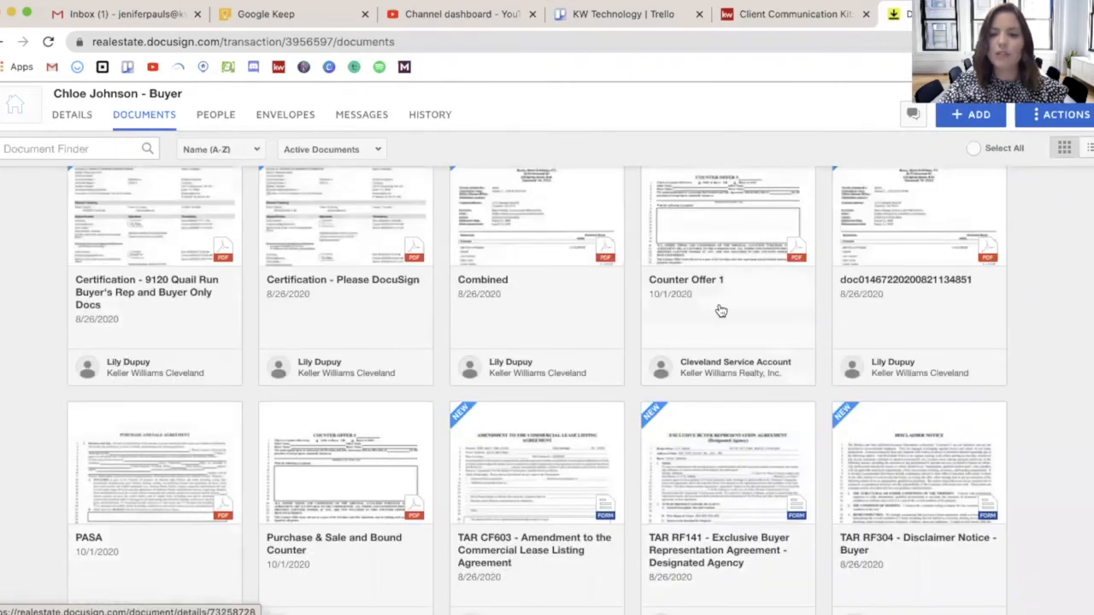
{"action": "scroll", "coordinate": [721, 311], "scroll_direction": "down", "scroll_amount": 3}
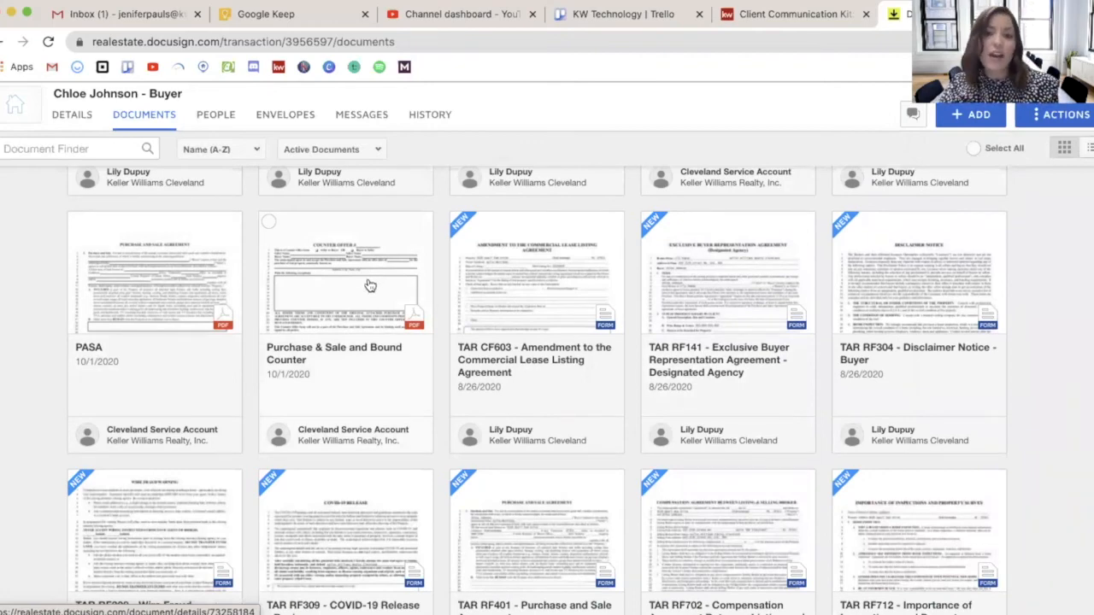
{"action": "scroll", "coordinate": [370, 285], "scroll_direction": "up", "scroll_amount": 1}
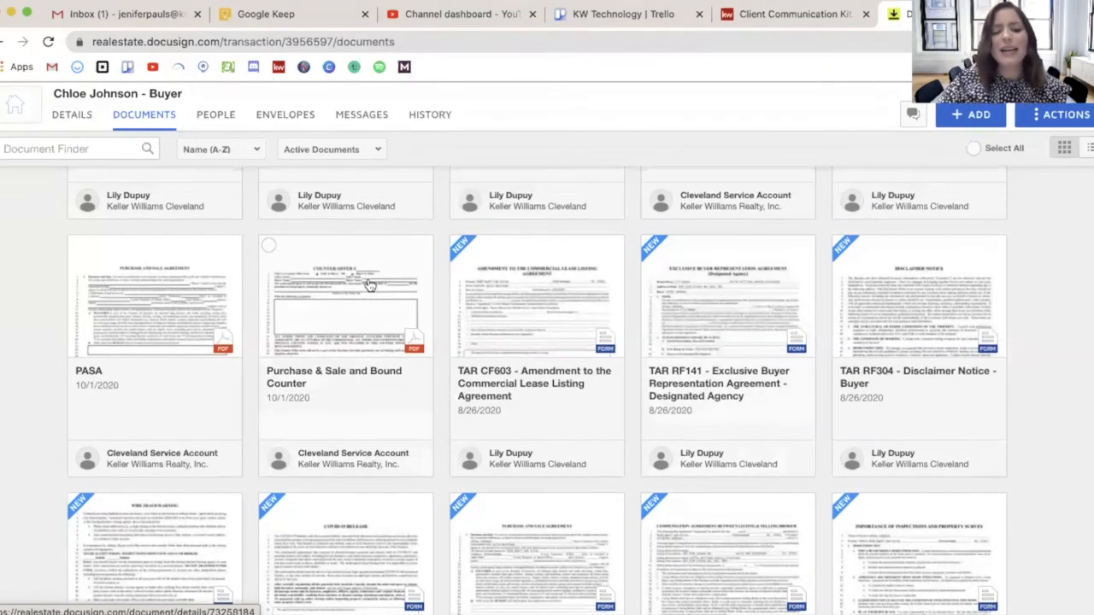
{"action": "left_click", "coordinate": [269, 246]}
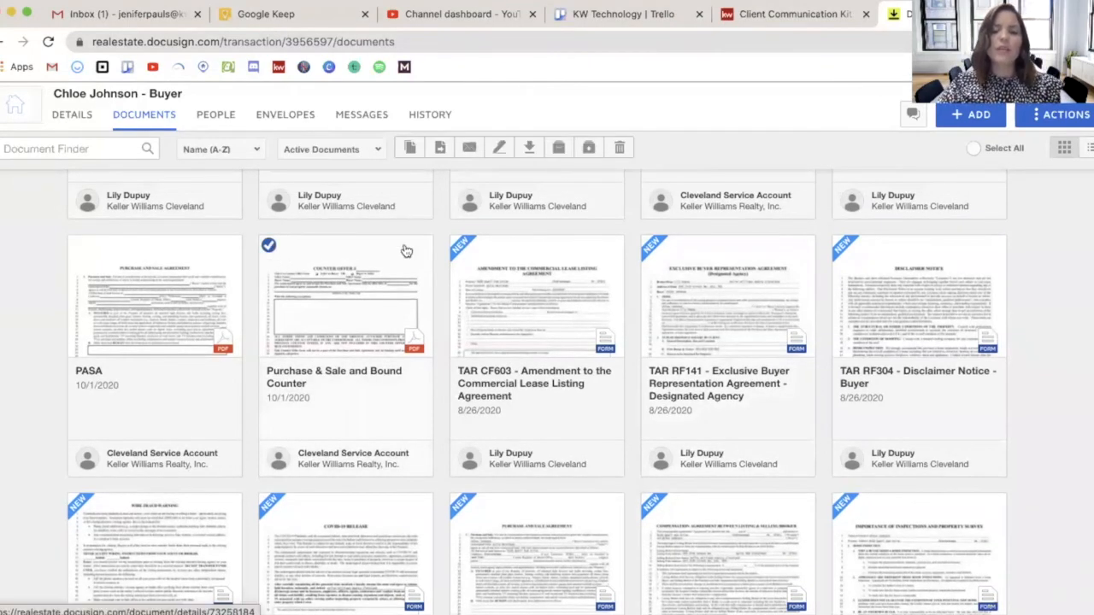
{"action": "left_click", "coordinate": [620, 149]}
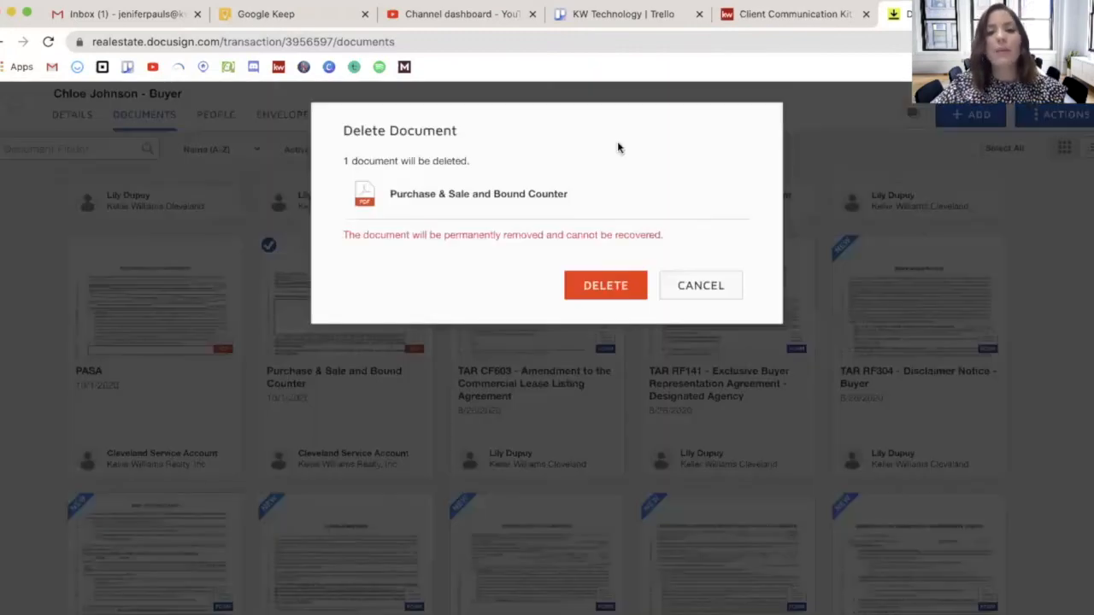
{"action": "left_click", "coordinate": [608, 287]}
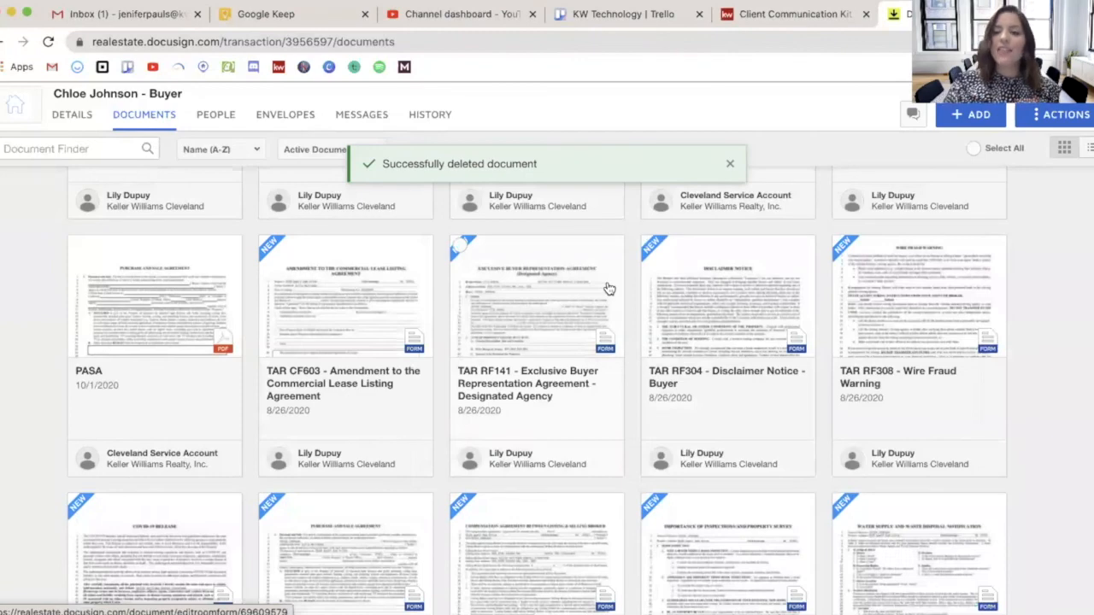